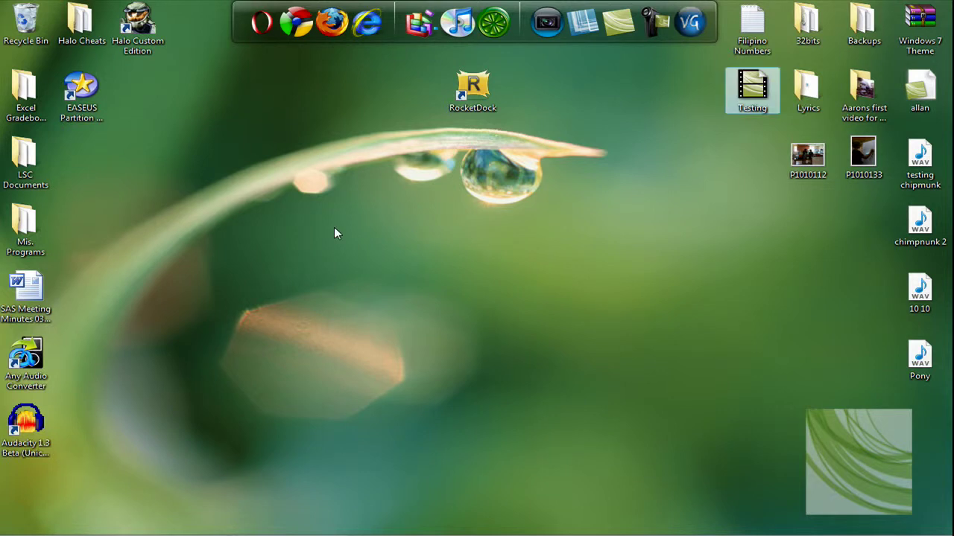
# Launch Camtasia Studio with a new untitled project and move its window to uncover the desktop icons
pyautogui.moveTo(334, 227); pyautogui.dragTo(535, 248)
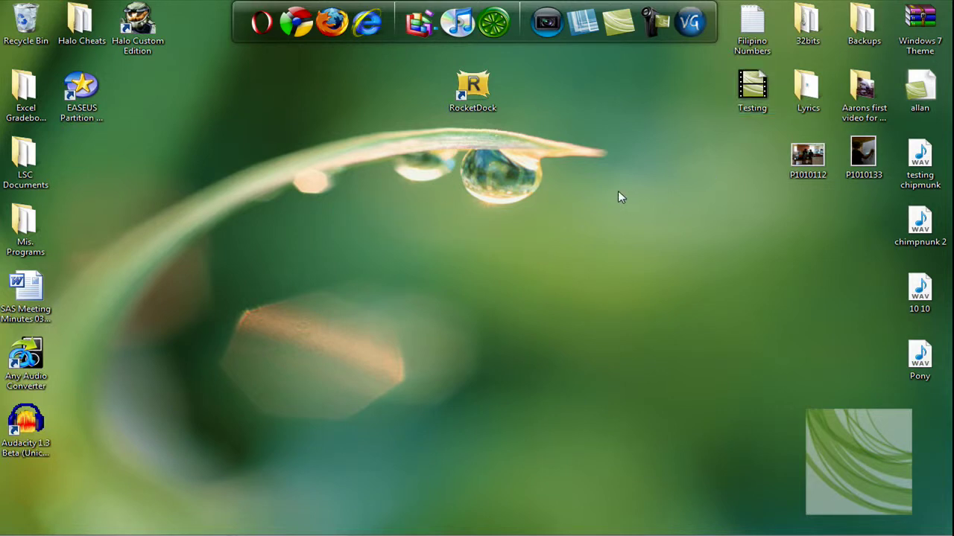
pyautogui.moveTo(618, 191); pyautogui.dragTo(557, 244)
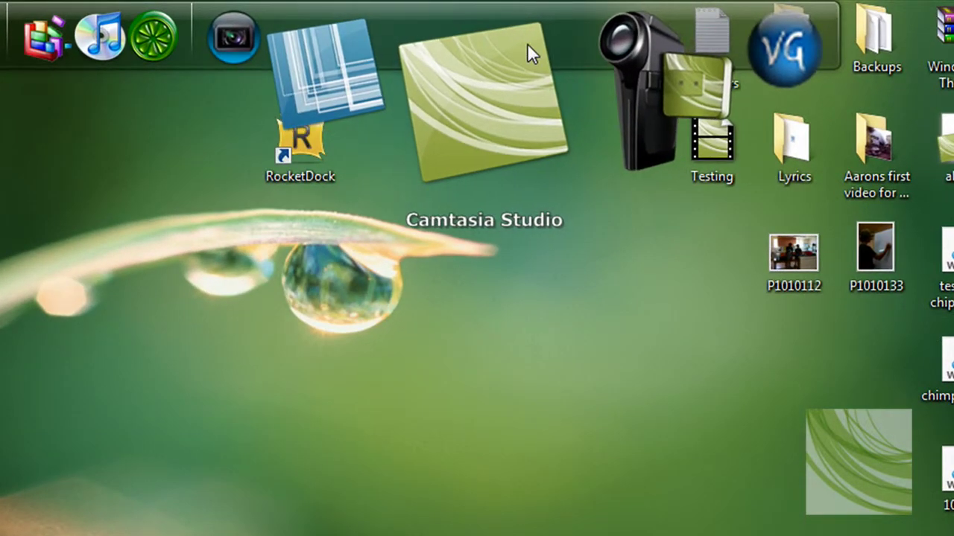
pyautogui.click(526, 84)
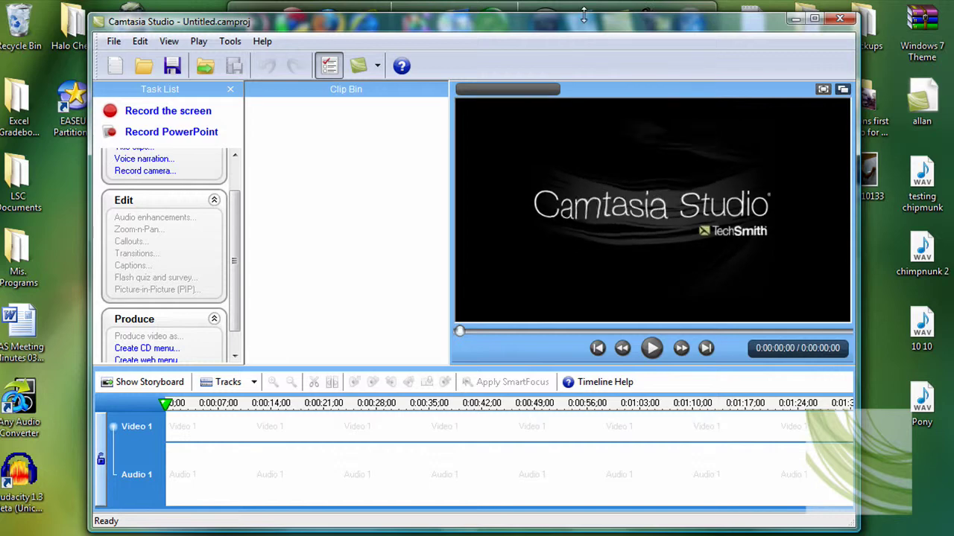
pyautogui.moveTo(573, 35); pyautogui.dragTo(647, 172)
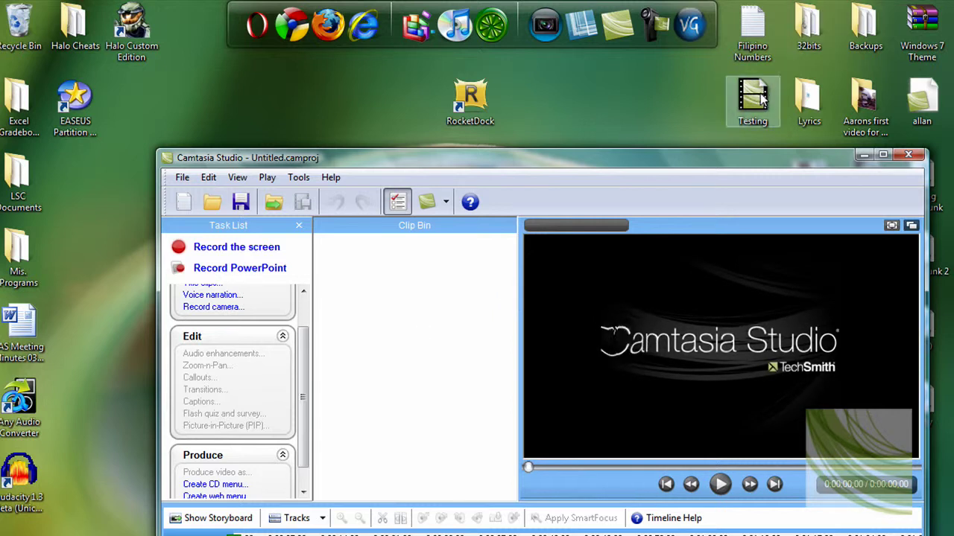
# Import the Testing recording from the desktop into the Clip Bin
pyautogui.click(727, 106)
pyautogui.moveTo(727, 106); pyautogui.dragTo(409, 337)
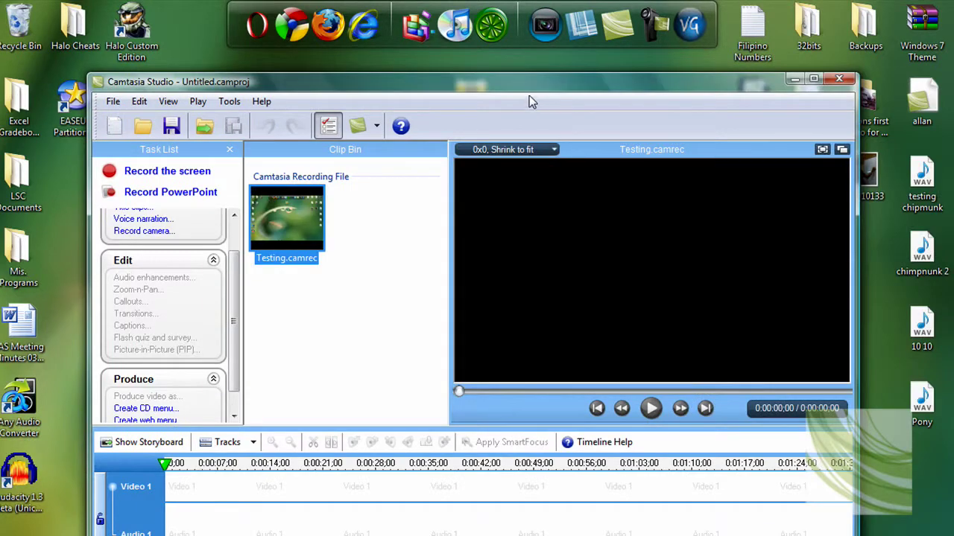
pyautogui.moveTo(536, 78); pyautogui.dragTo(561, 44)
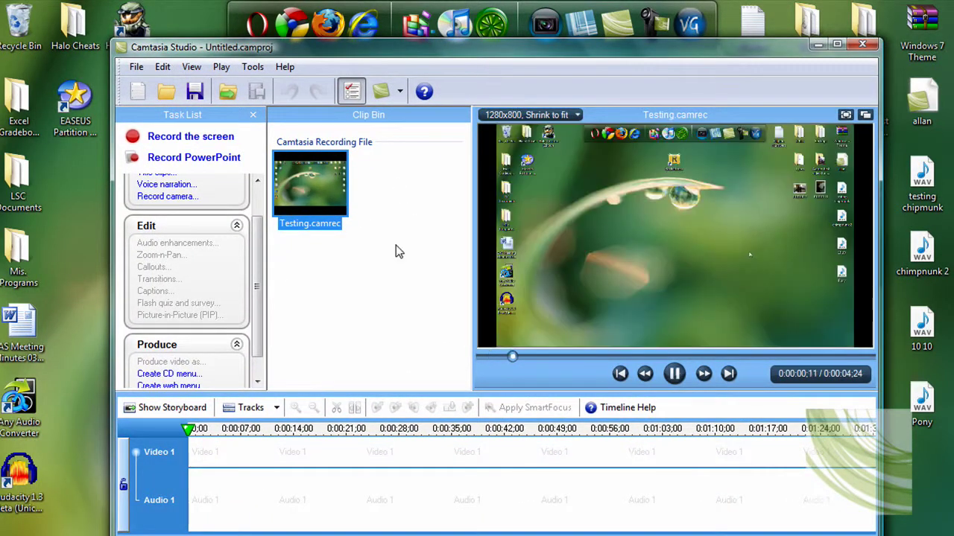
# Stop the clip preview and add Testing.camrec to the timeline
pyautogui.click(396, 252)
pyautogui.click(675, 377)
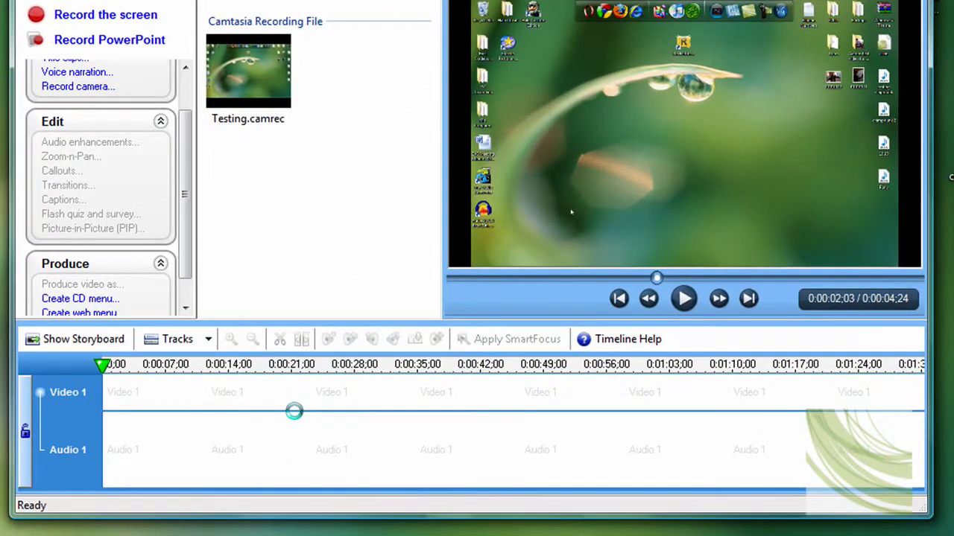
pyautogui.rightClick(238, 65)
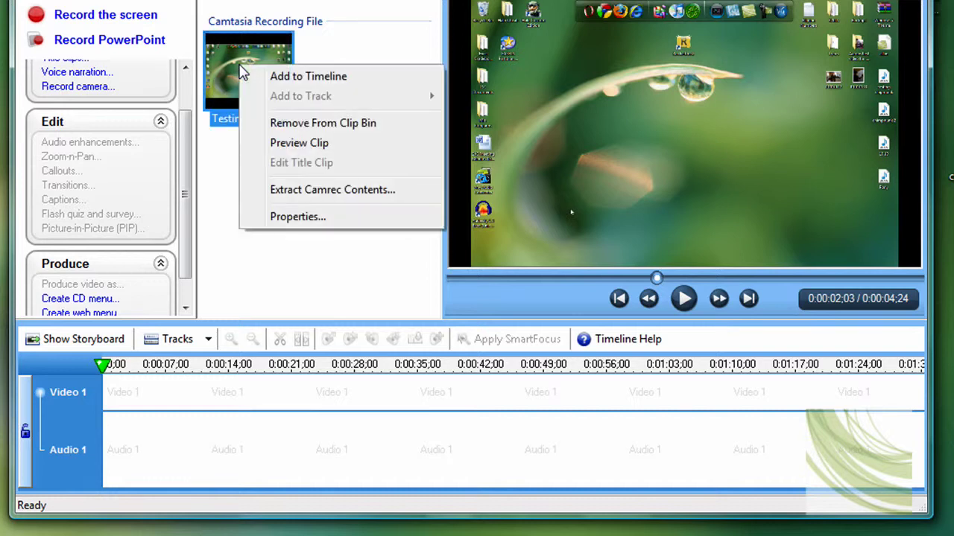
pyautogui.click(302, 78)
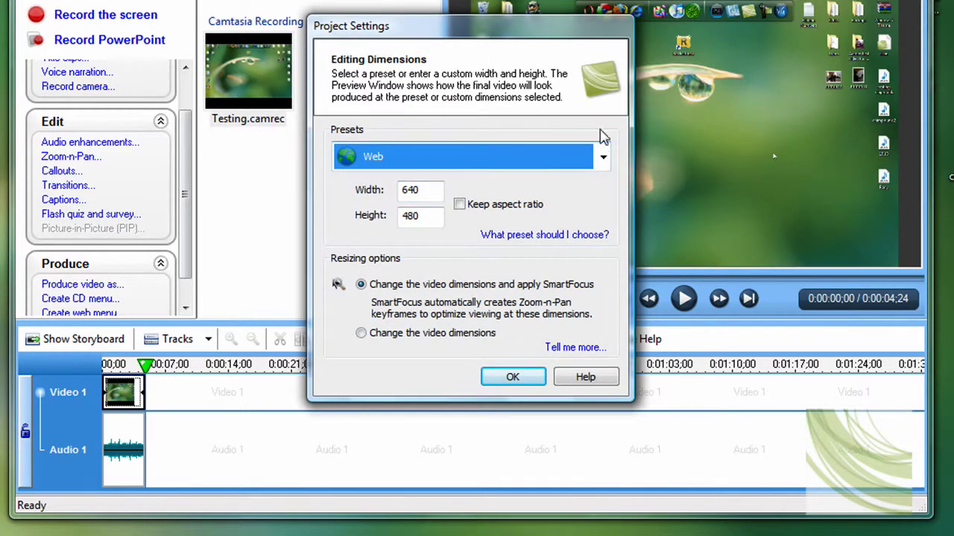
# Set editing dimensions to Youtube Widescreen HD Preset (Micro), 1280x720, and dismiss the SmartFocus warning
pyautogui.click(589, 164)
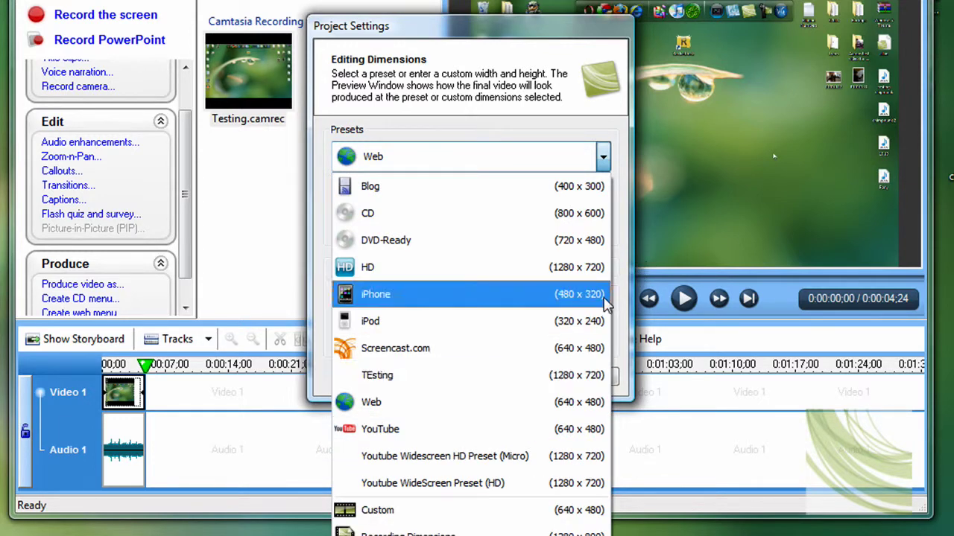
pyautogui.click(635, 274)
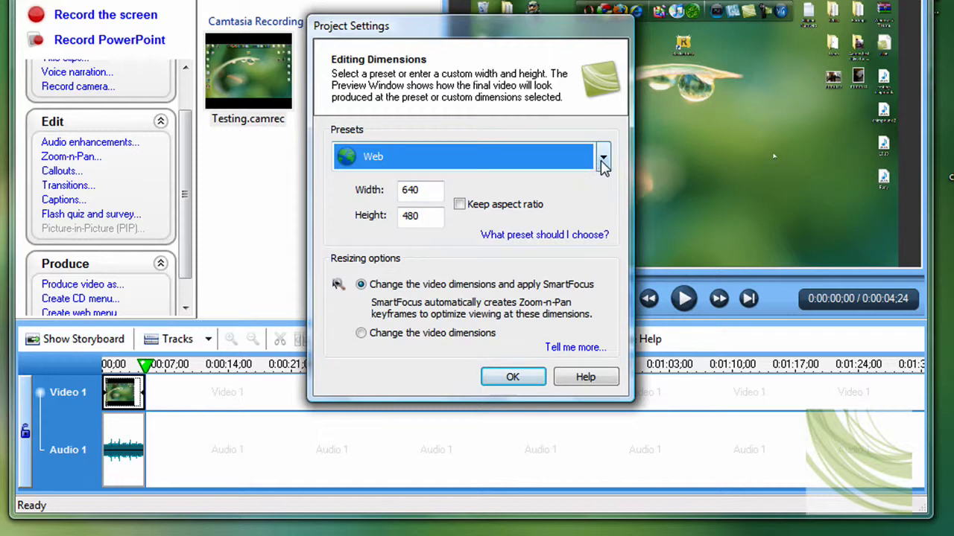
pyautogui.moveTo(536, 30); pyautogui.dragTo(469, 0)
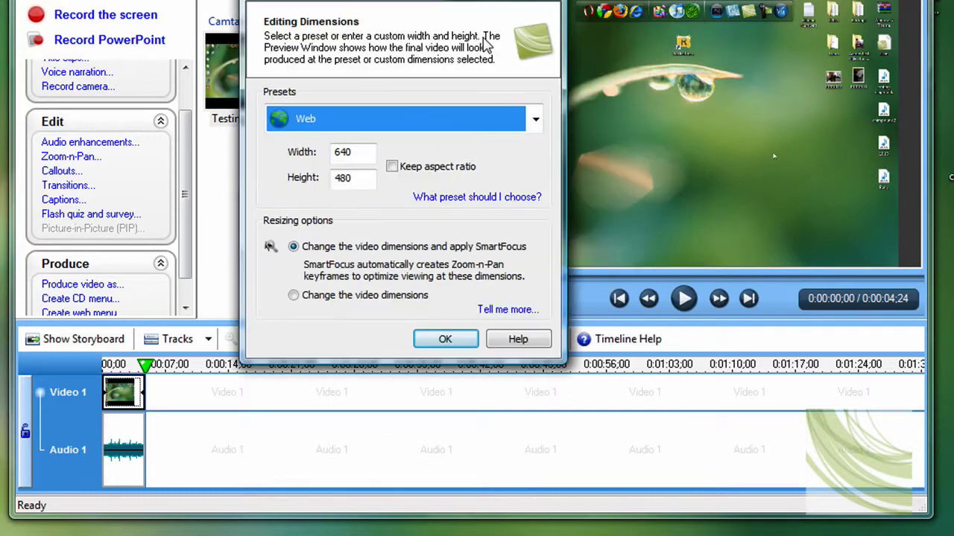
pyautogui.moveTo(486, 43); pyautogui.dragTo(509, 47)
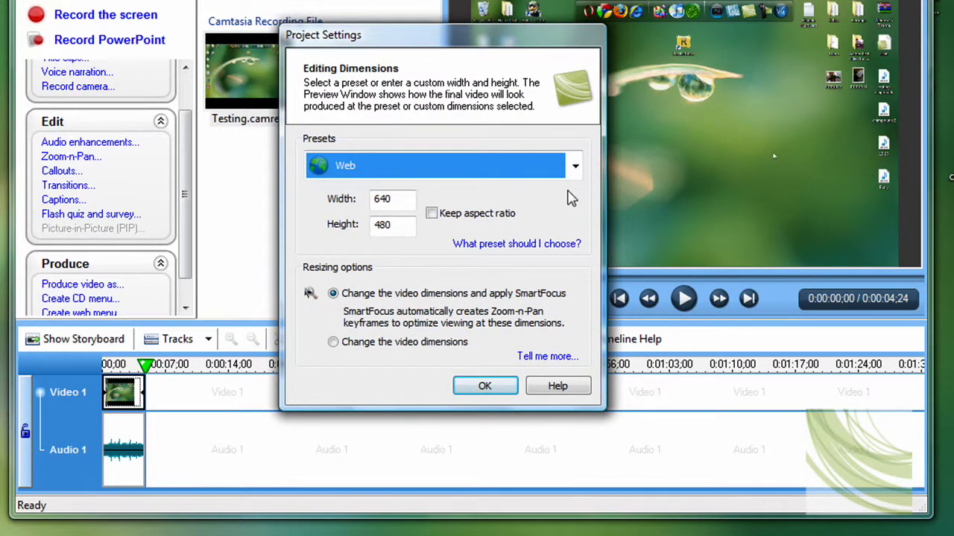
pyautogui.click(575, 165)
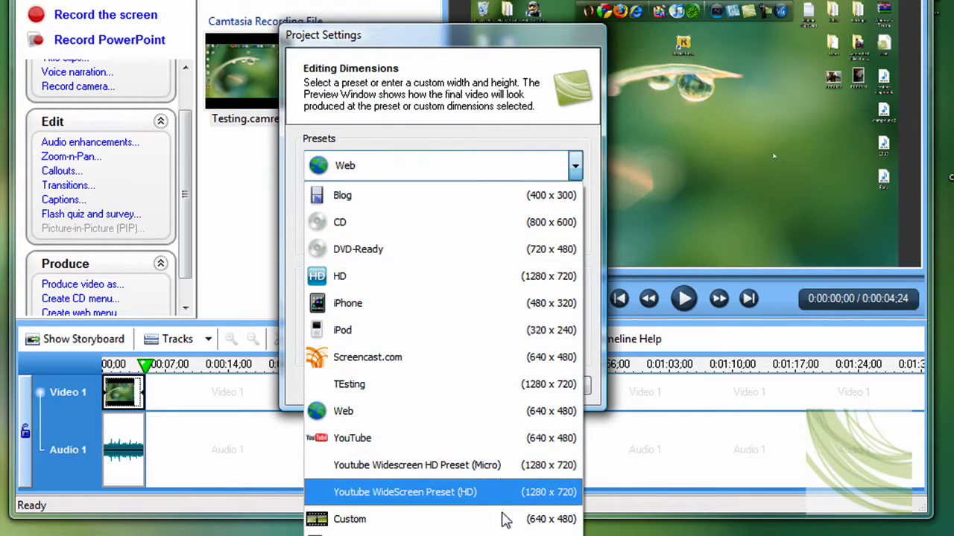
pyautogui.click(533, 465)
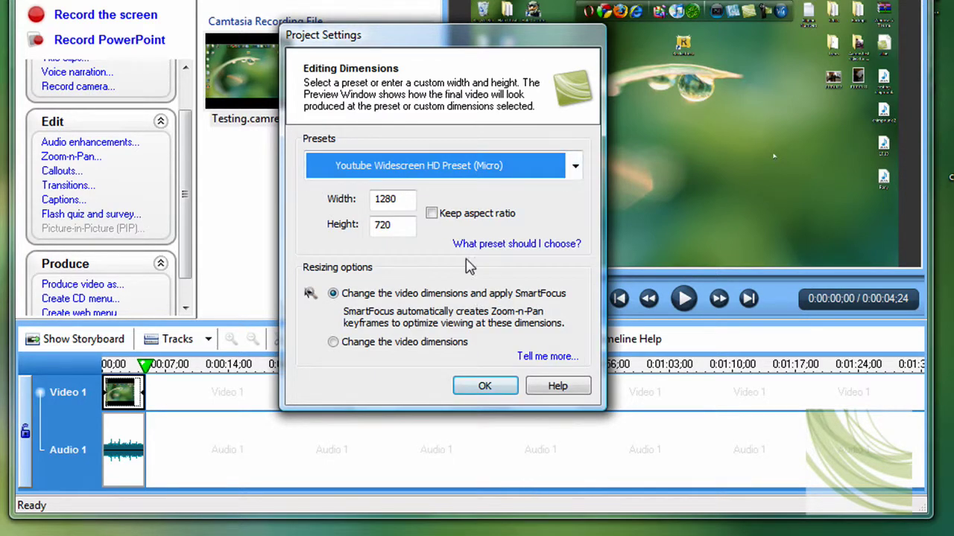
pyautogui.click(474, 388)
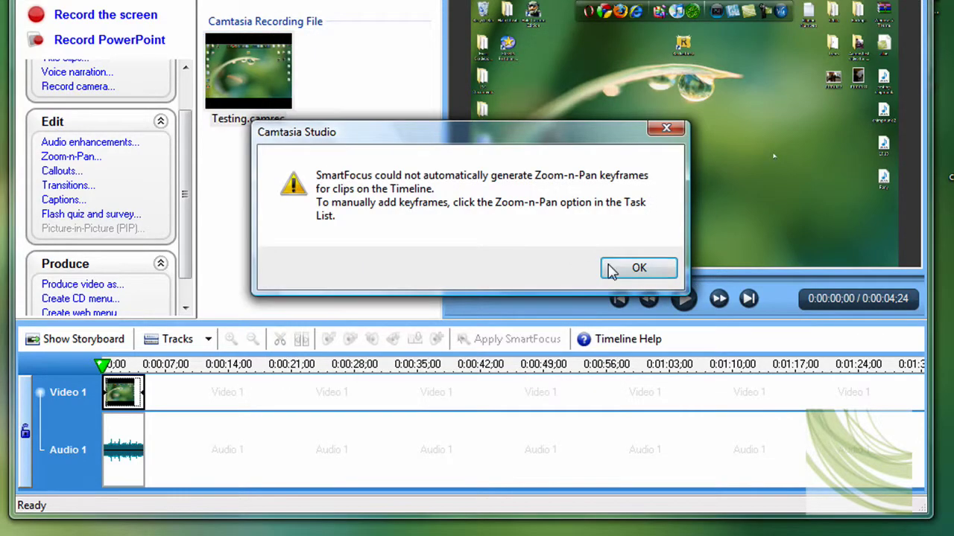
pyautogui.click(613, 270)
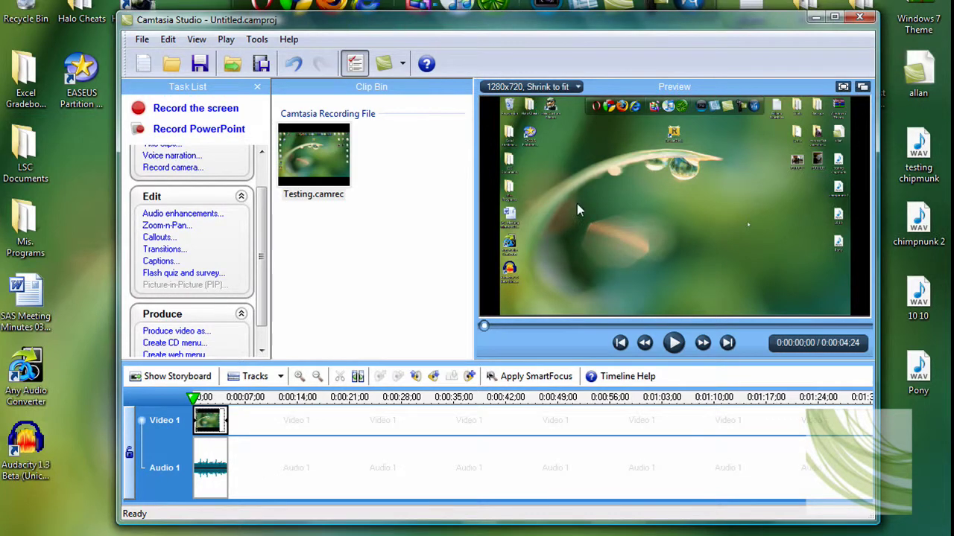
# Add a 140% Zoom-n-Pan keyframe at 0:00:01;15 framing the top area around the RocketDock icon
pyautogui.press('super+Up')
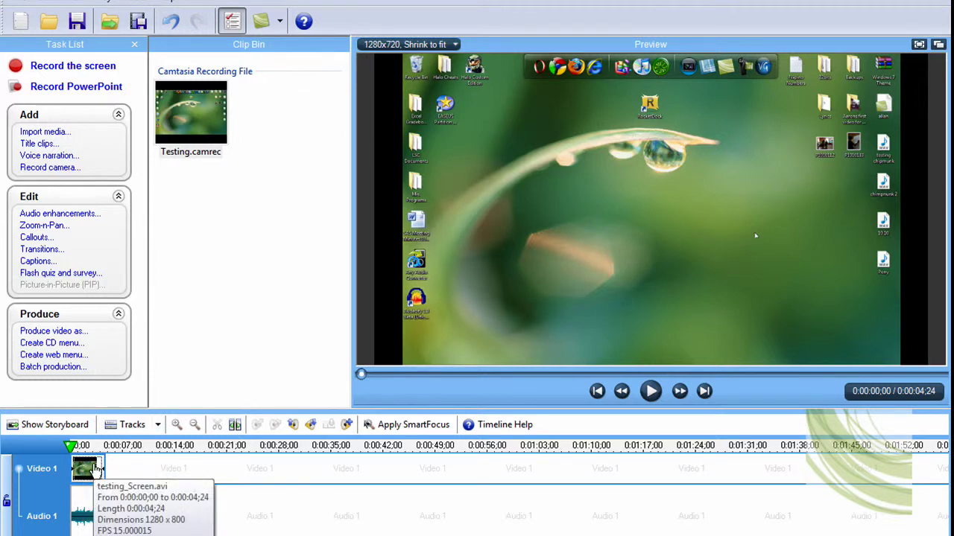
pyautogui.moveTo(93, 445); pyautogui.dragTo(82, 447)
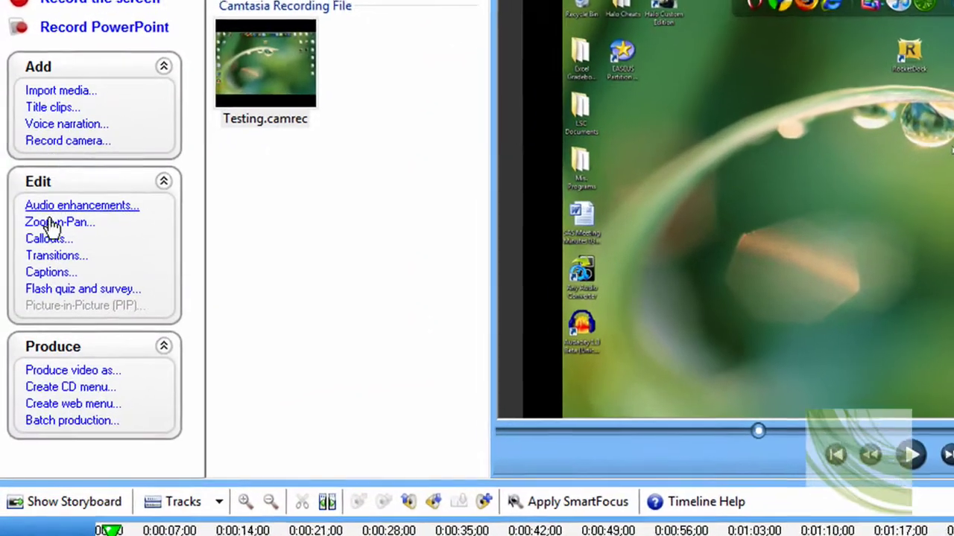
pyautogui.click(52, 222)
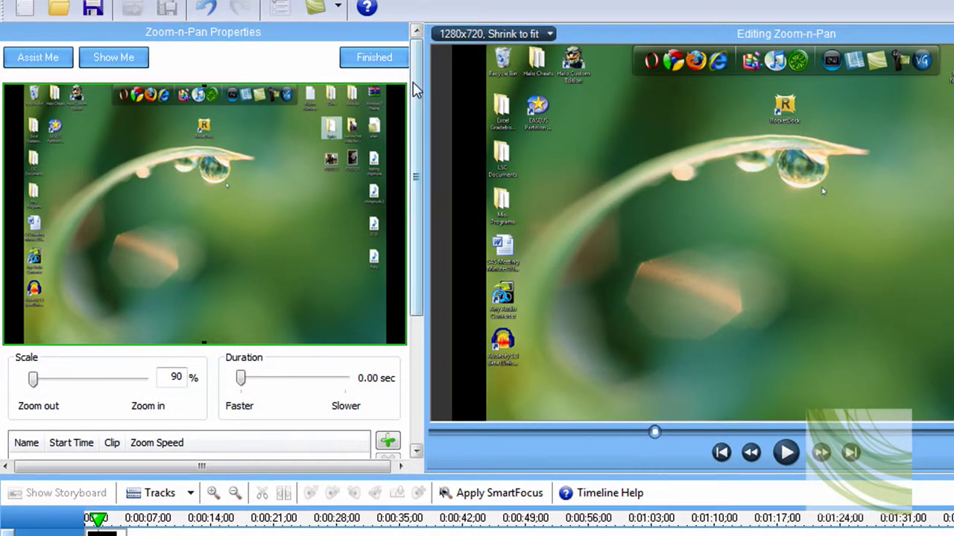
pyautogui.moveTo(406, 84); pyautogui.dragTo(260, 179)
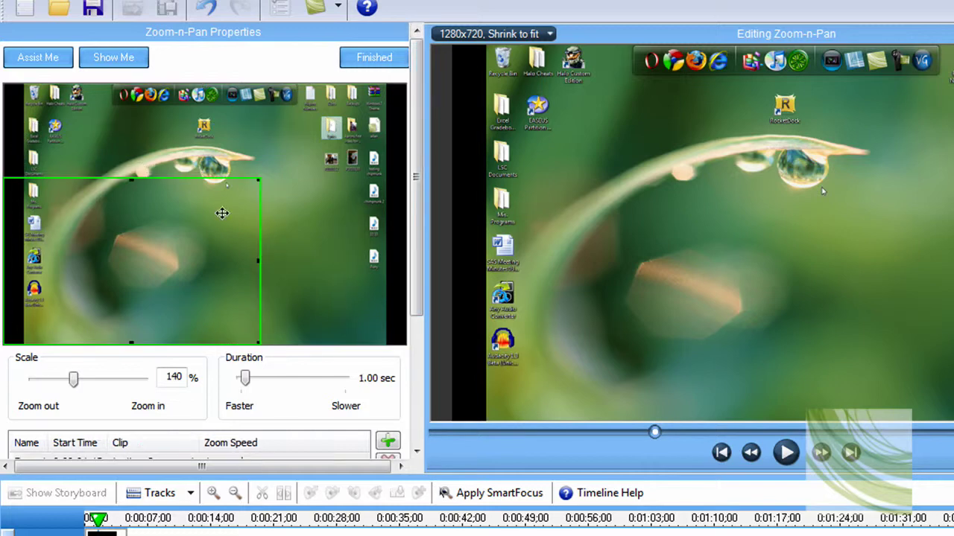
pyautogui.moveTo(166, 228); pyautogui.dragTo(232, 134)
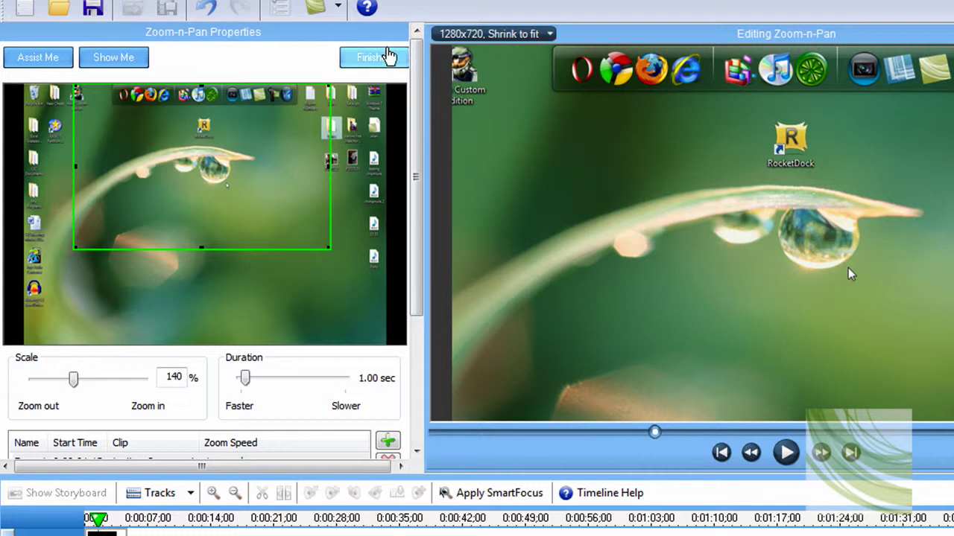
pyautogui.click(387, 56)
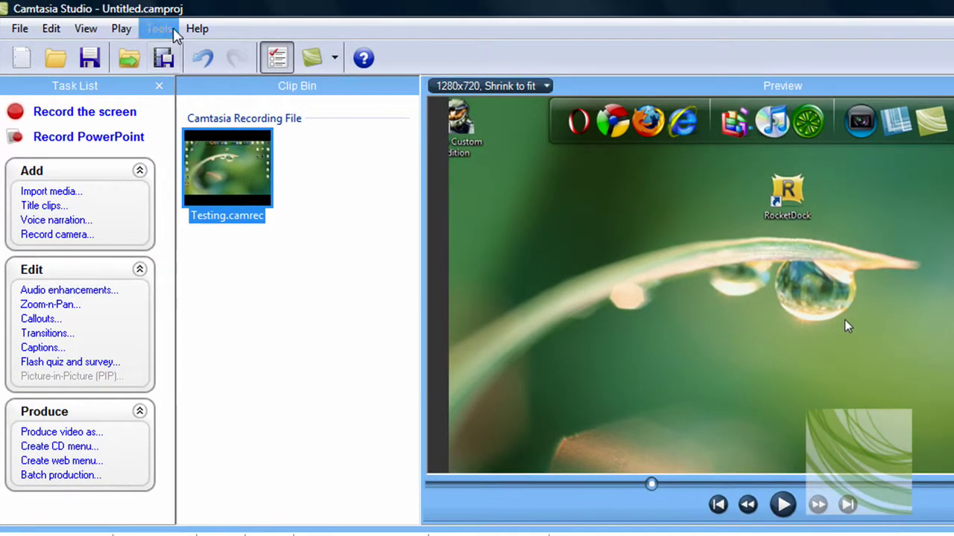
# In Tools > Options, leave the Zoom tab's hint and zoom-rectangle boxes unchecked and confirm
pyautogui.click(170, 29)
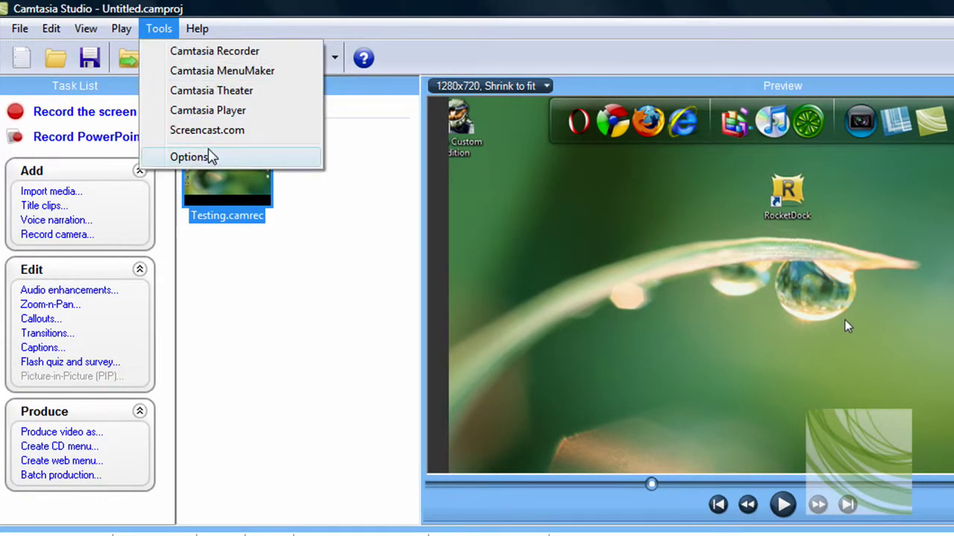
pyautogui.click(211, 156)
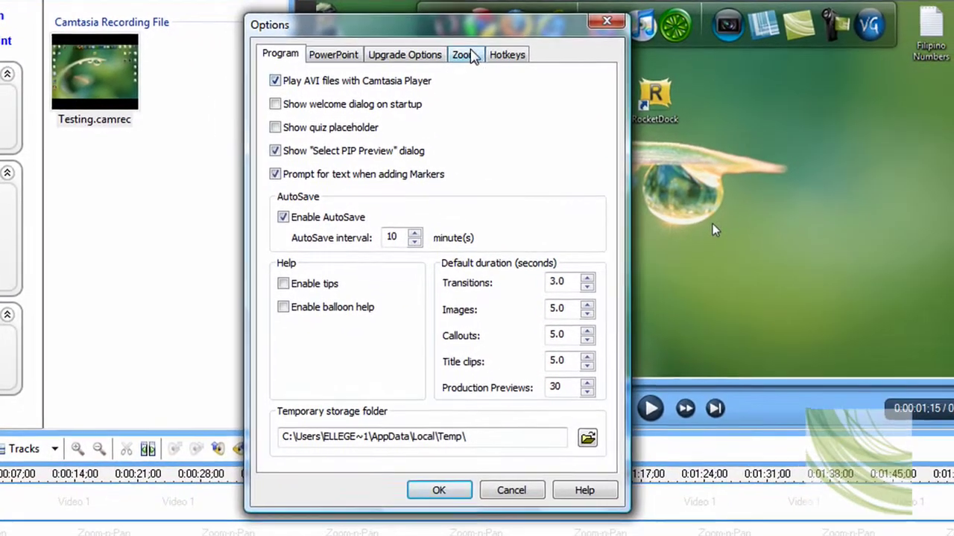
pyautogui.click(464, 55)
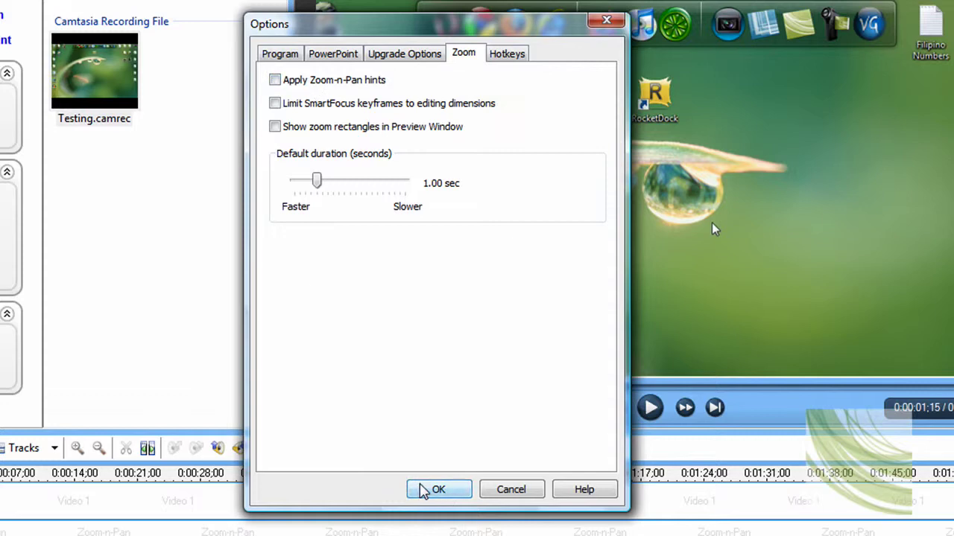
pyautogui.click(439, 490)
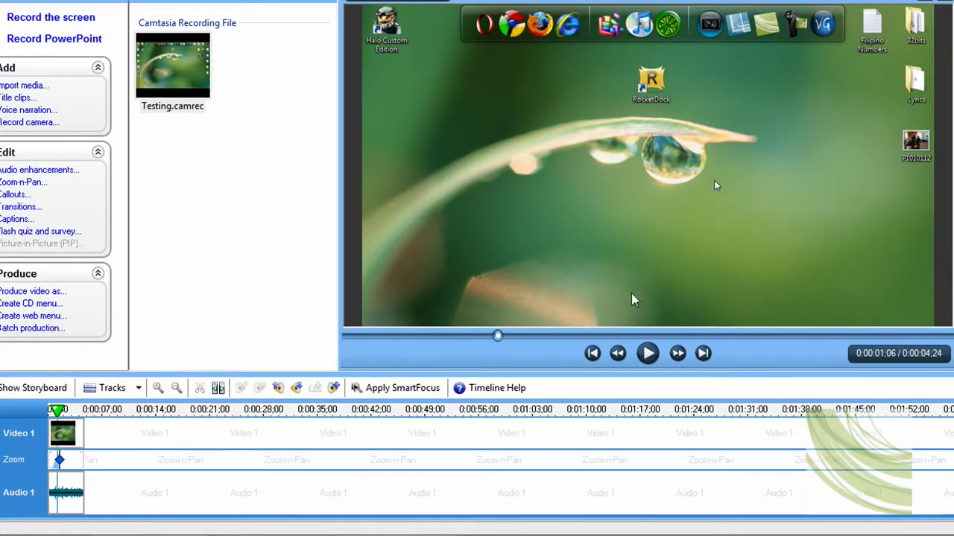
# Play the zoomed clip in the preview, pause it, and return to 0:00:00;00
pyautogui.click(660, 355)
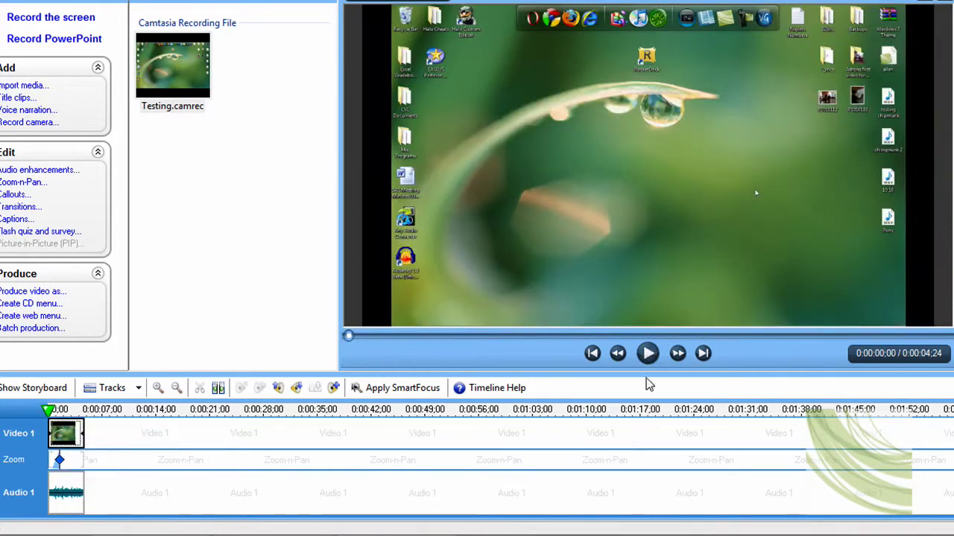
pyautogui.click(647, 355)
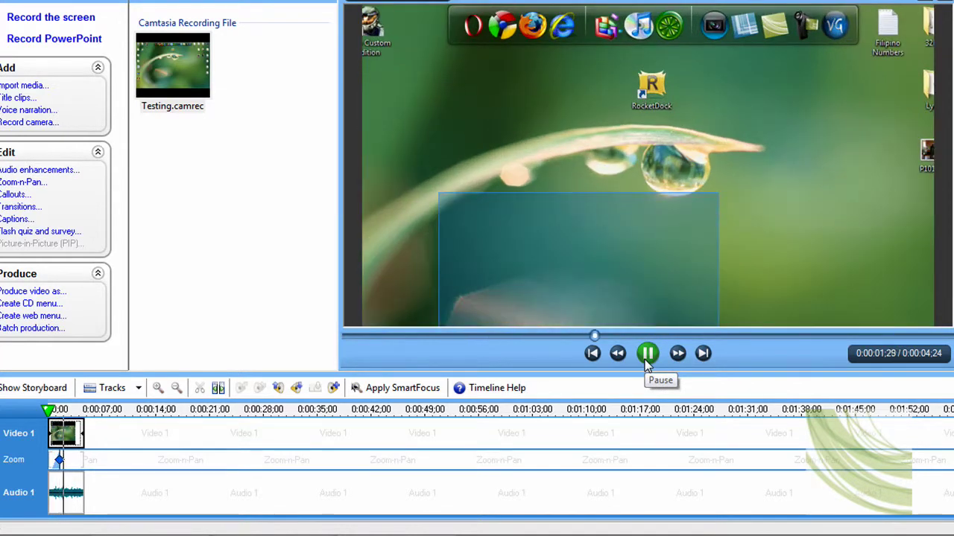
pyautogui.click(647, 355)
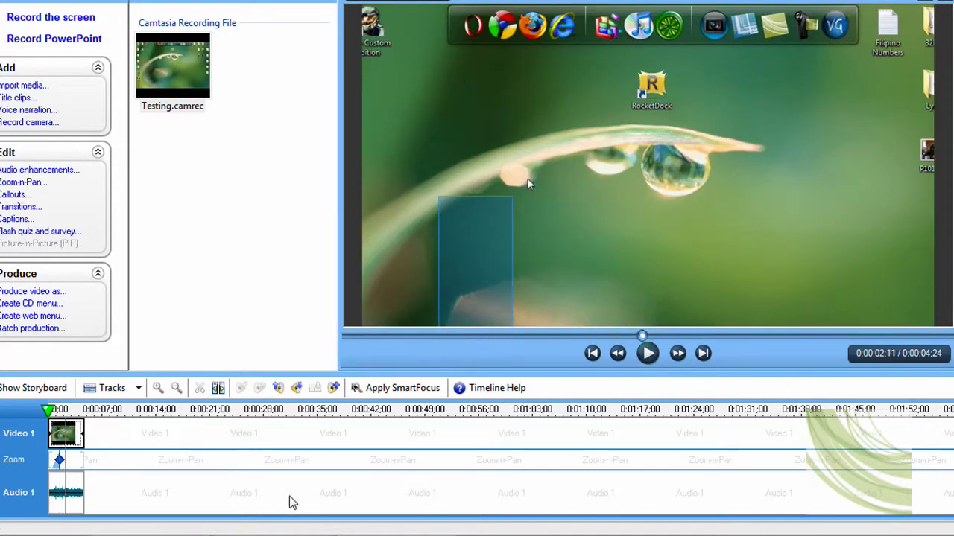
pyautogui.click(66, 429)
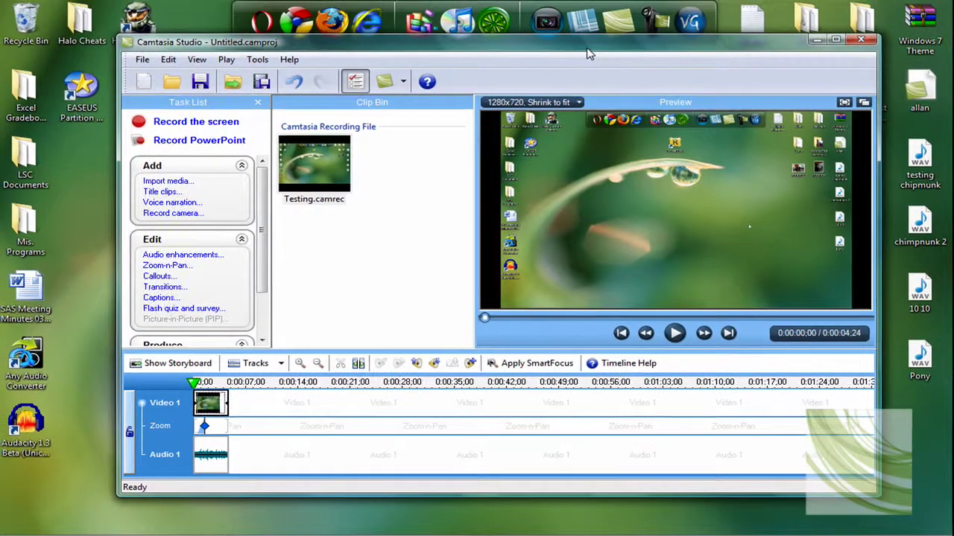
# Maximize the Camtasia editor window, then minimize it to reveal the desktop
pyautogui.doubleClick(587, 45)
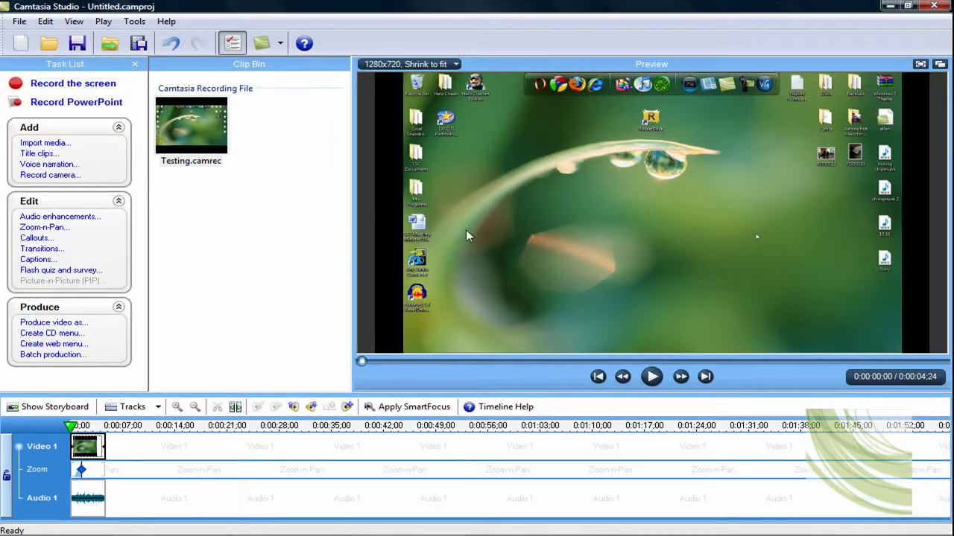
pyautogui.click(891, 8)
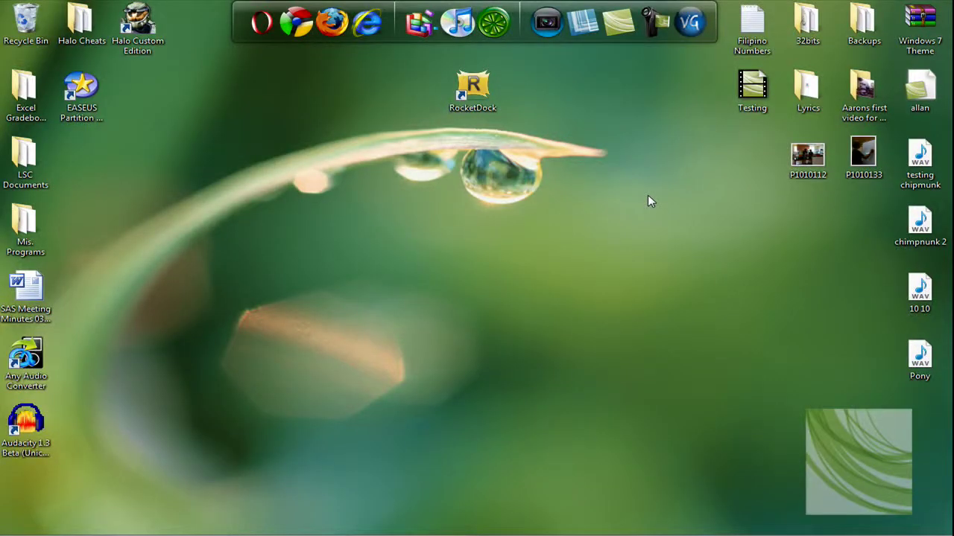